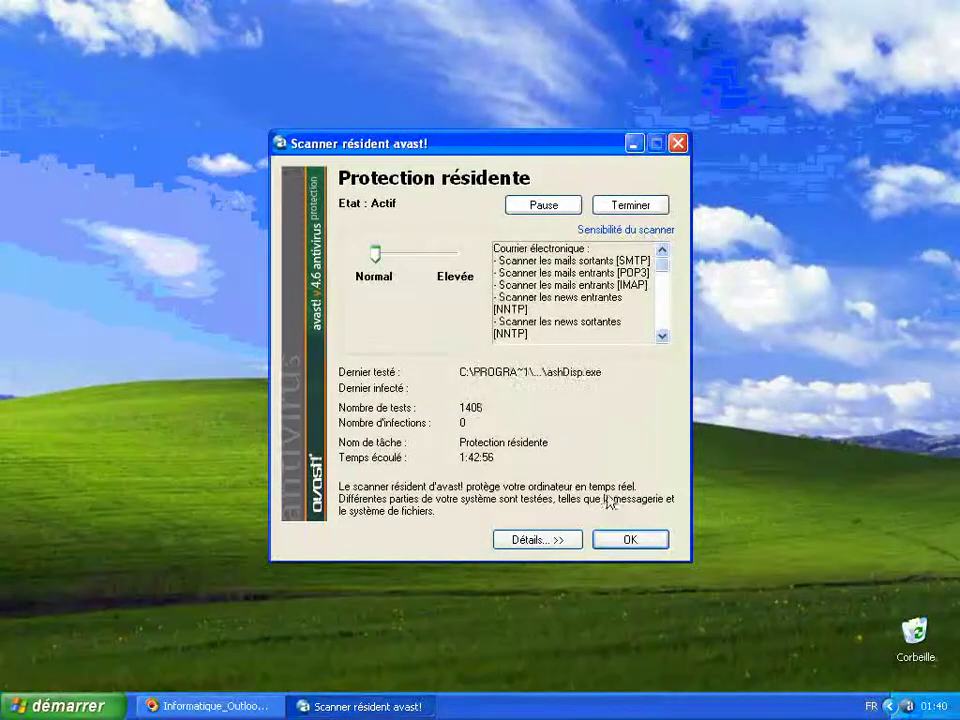
Step: Close the avast! resident protection window, run an update of the avast! virus database and dismiss its summary
left_click(648, 543)
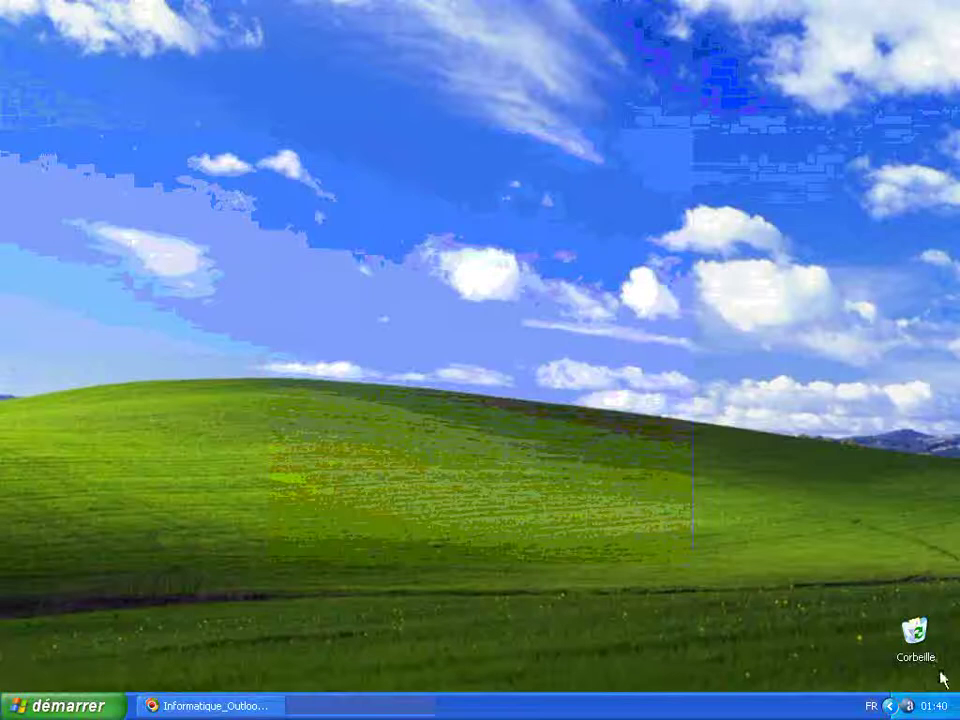
right_click(910, 708)
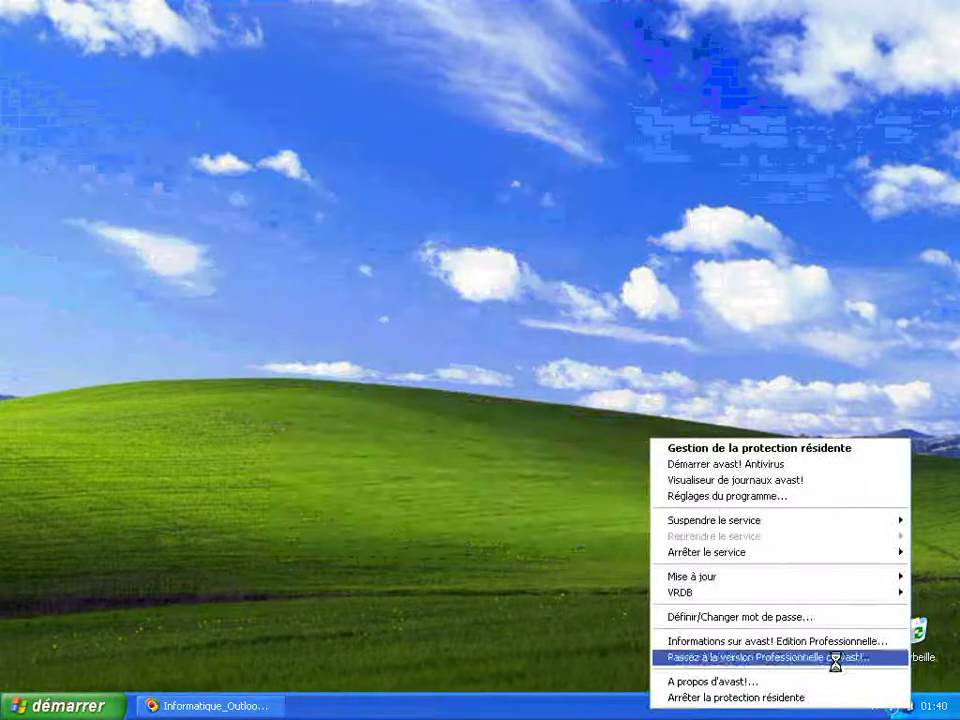
mouse_move(806, 584)
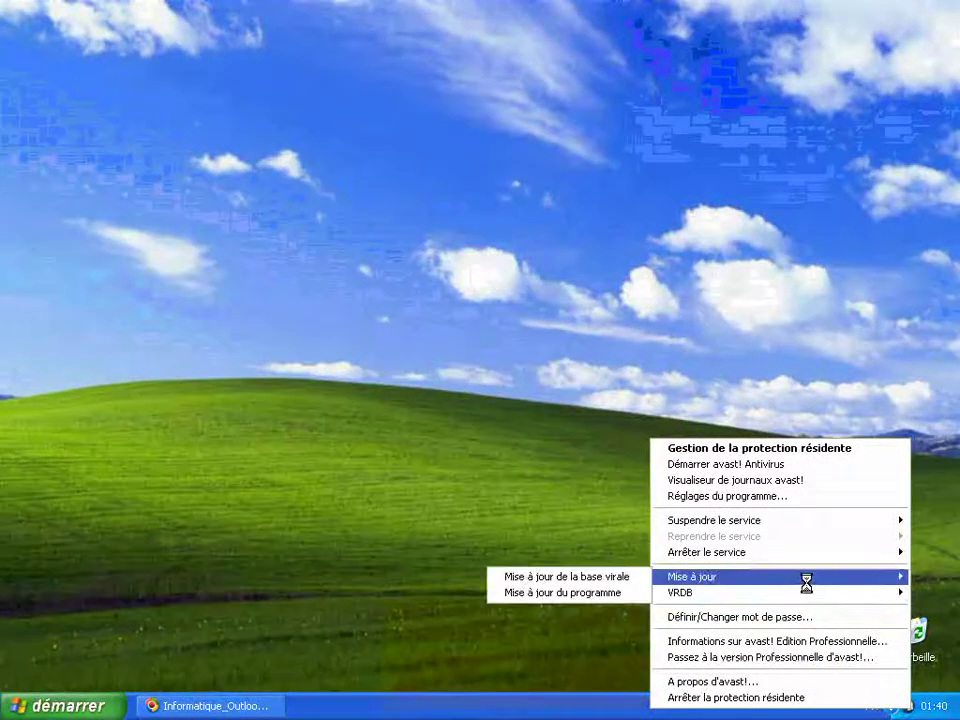
left_click(609, 577)
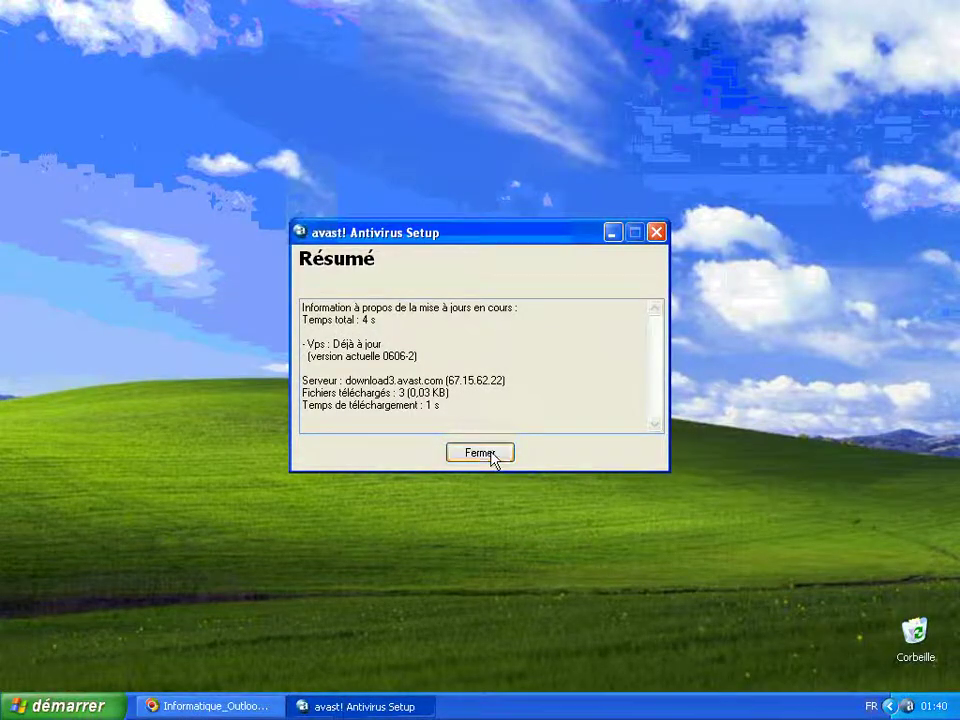
left_click(480, 454)
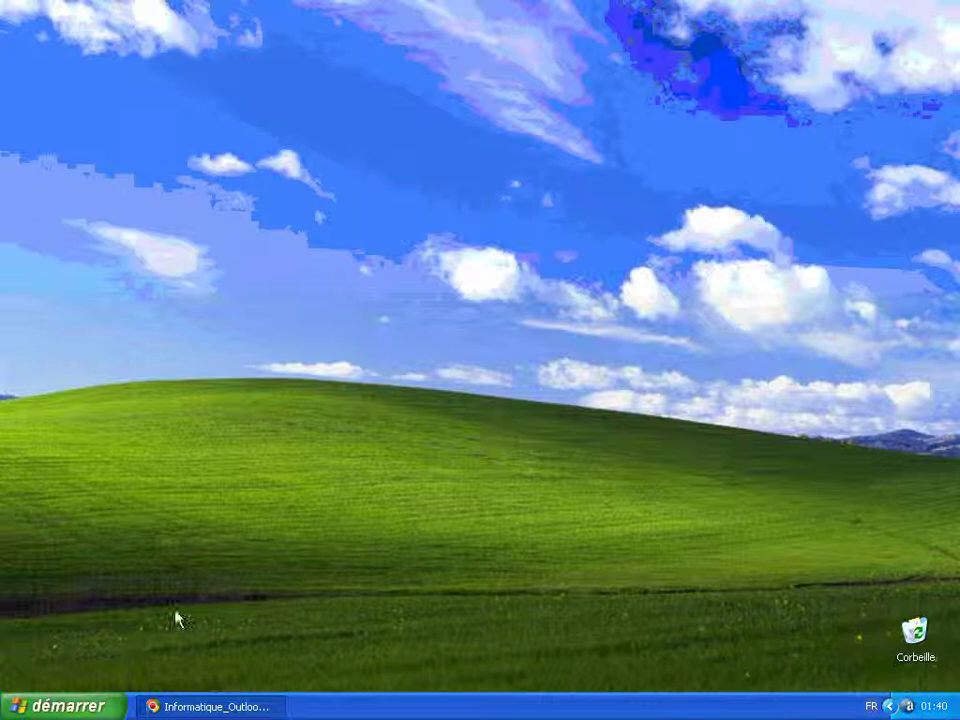
Step: Check the Windows Firewall's general settings from the classic-view Control Panel, accept them and close the Control Panel
left_click(88, 705)
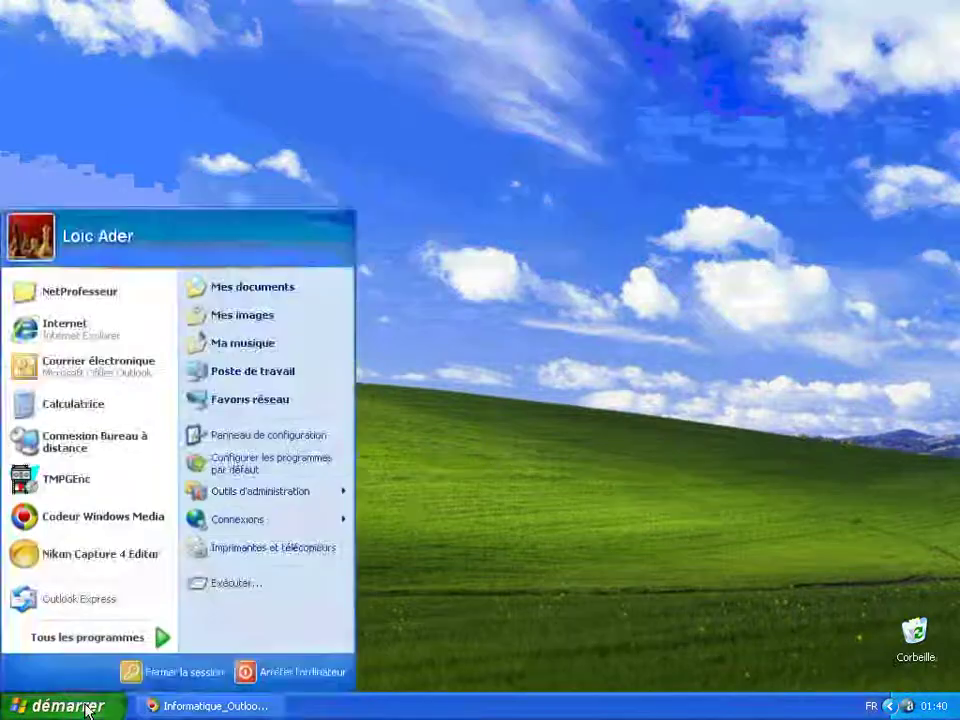
left_click(236, 442)
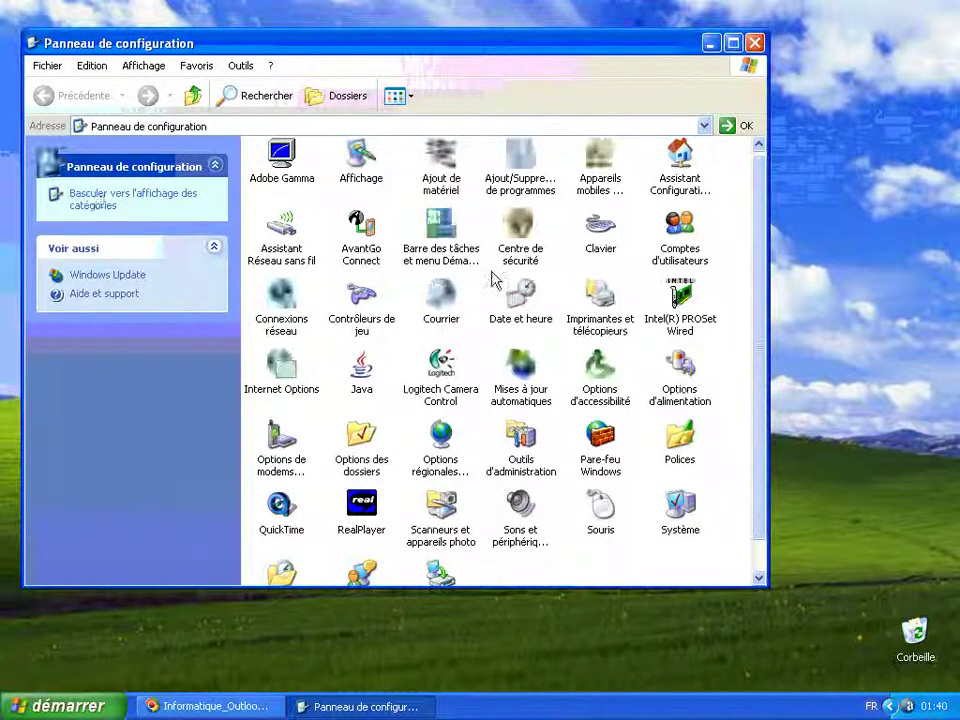
left_click(104, 204)
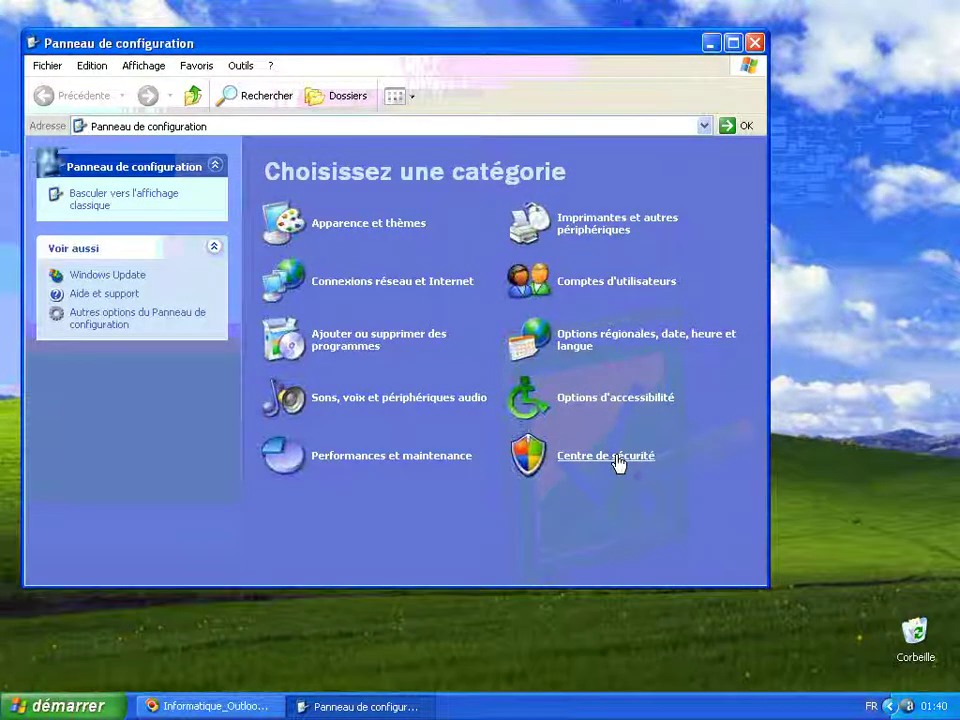
left_click(97, 203)
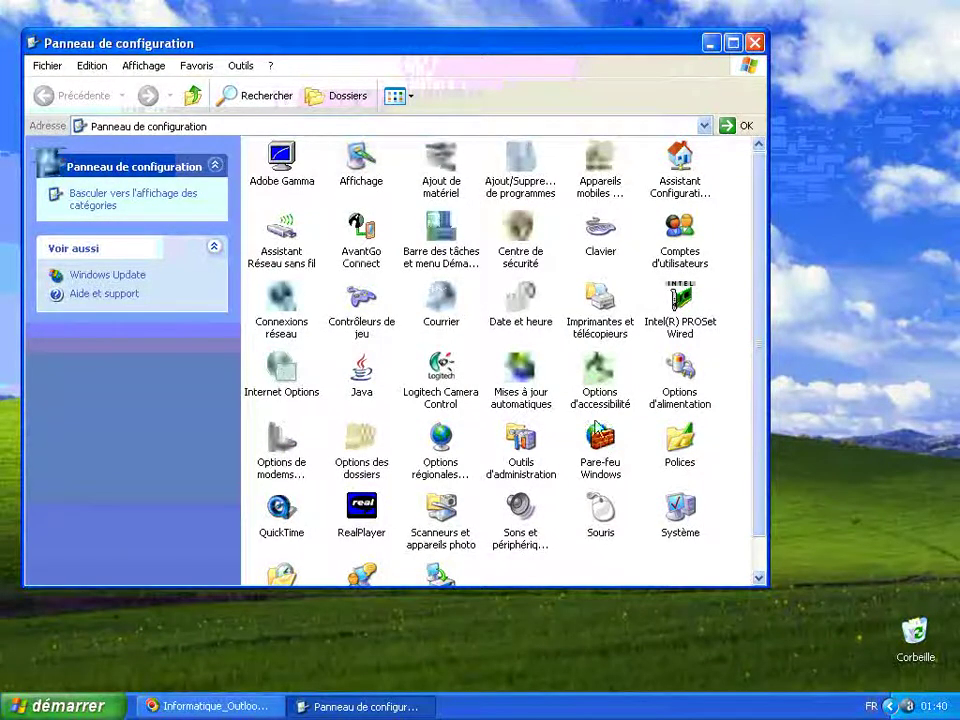
left_click(600, 448)
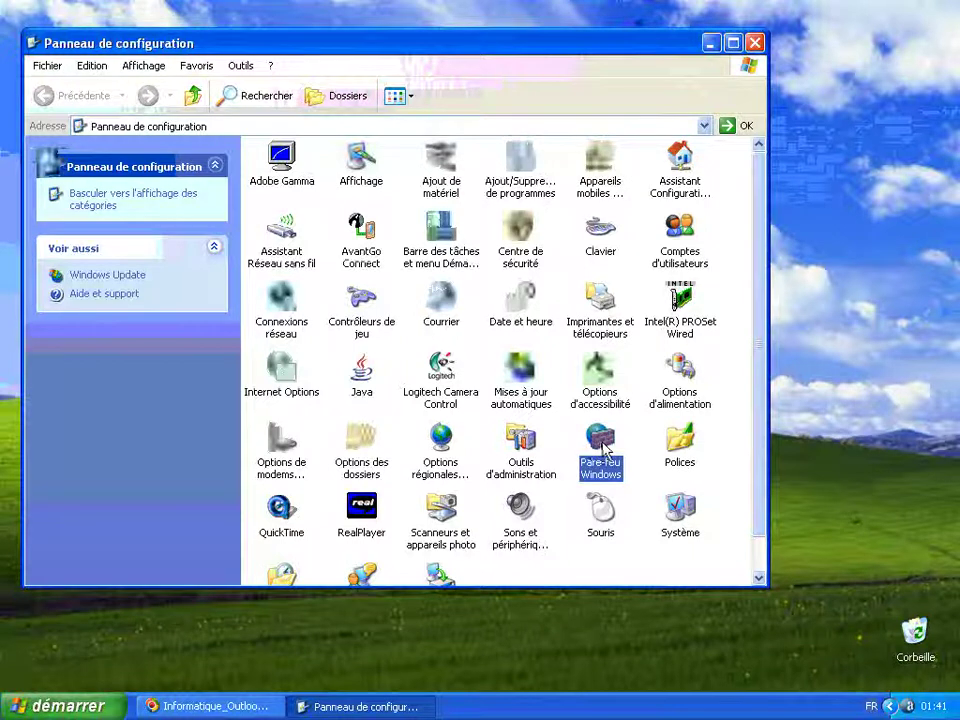
right_click(603, 449)
left_click(625, 453)
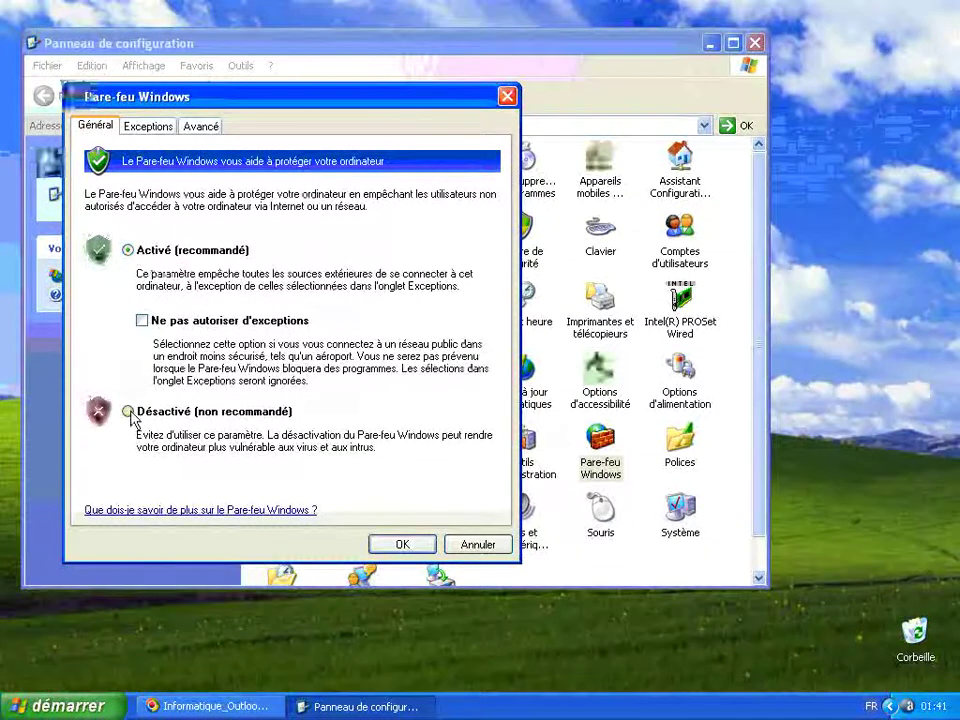
left_click(418, 549)
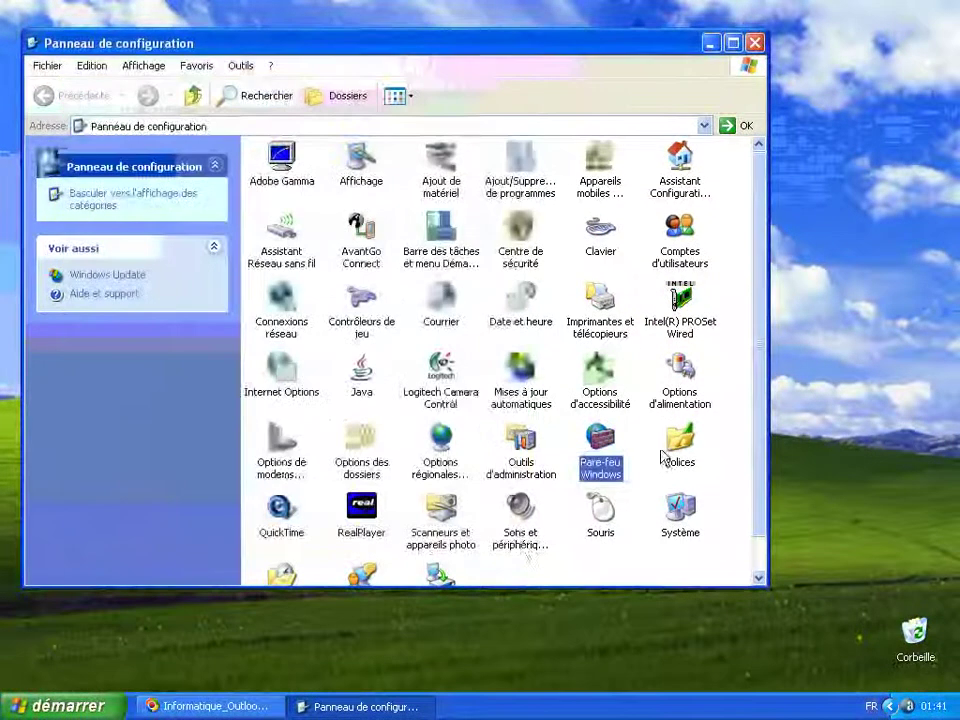
left_click(755, 44)
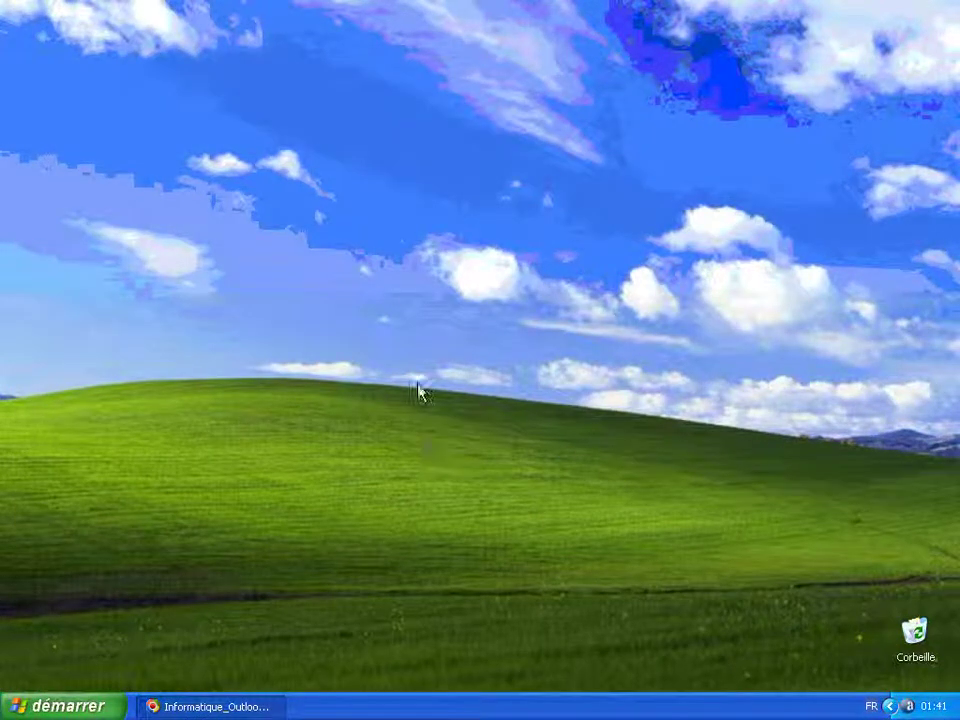
Step: Open Windows Update and run an express (Rapide) check for priority updates, viewing the updates to install
left_click(95, 709)
left_click(137, 641)
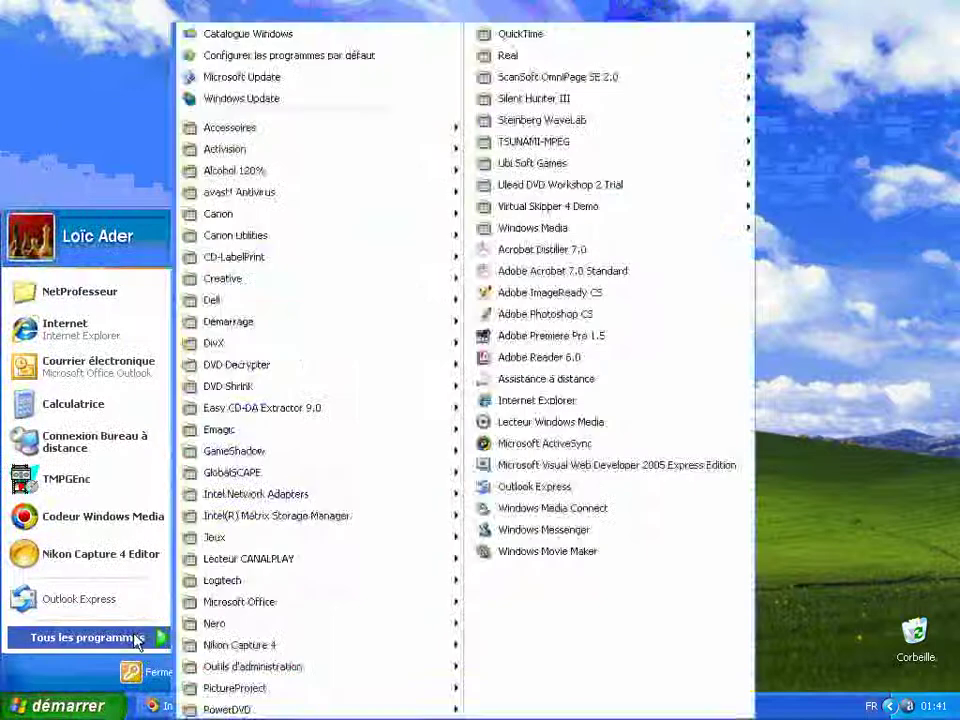
left_click(303, 104)
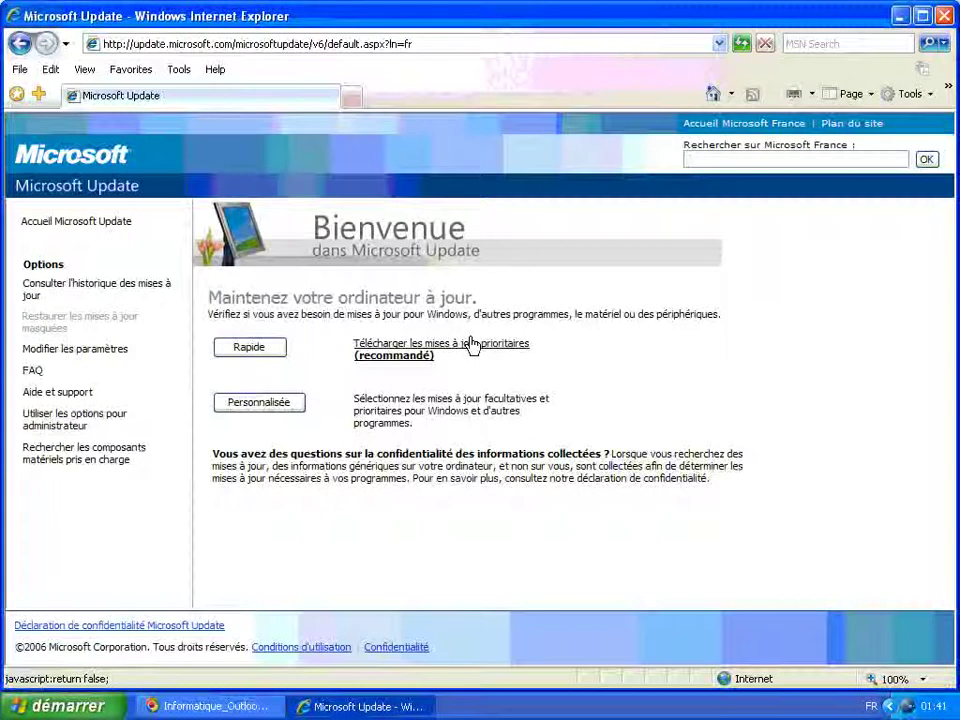
left_click(248, 354)
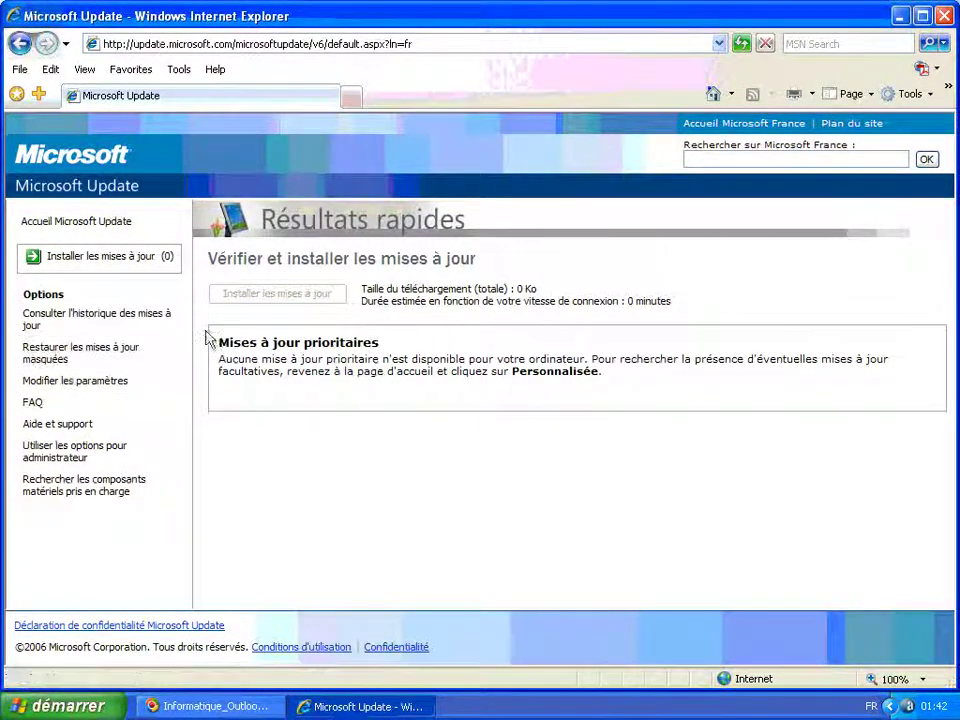
left_click(132, 260)
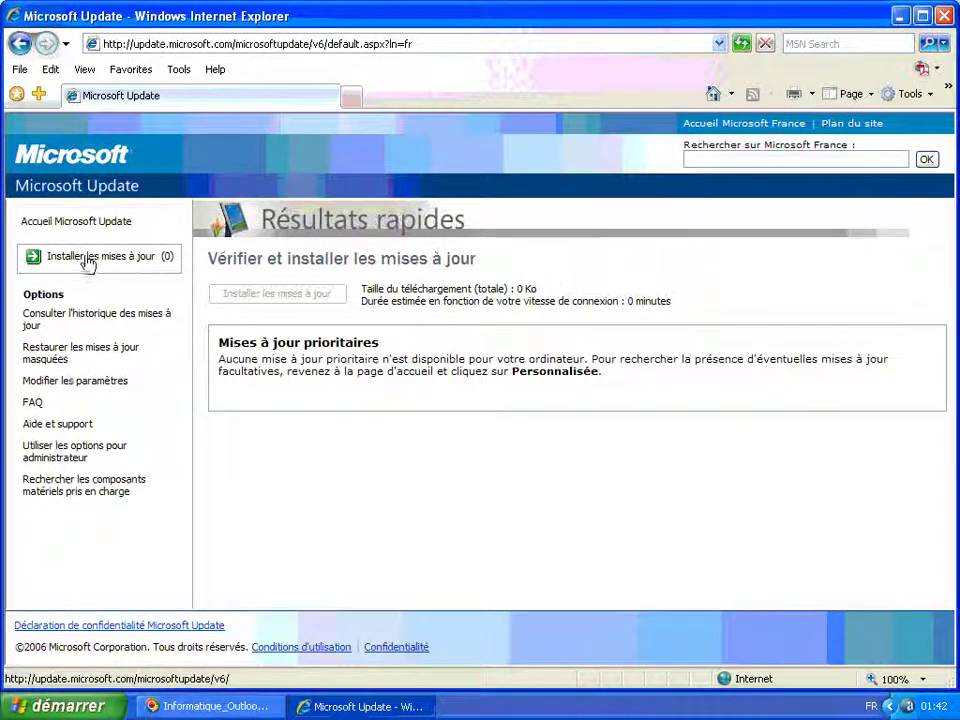
Step: Run a custom (Personnalisée) update check from the Microsoft Update home page, view the optional software updates and close the browser
left_click(58, 224)
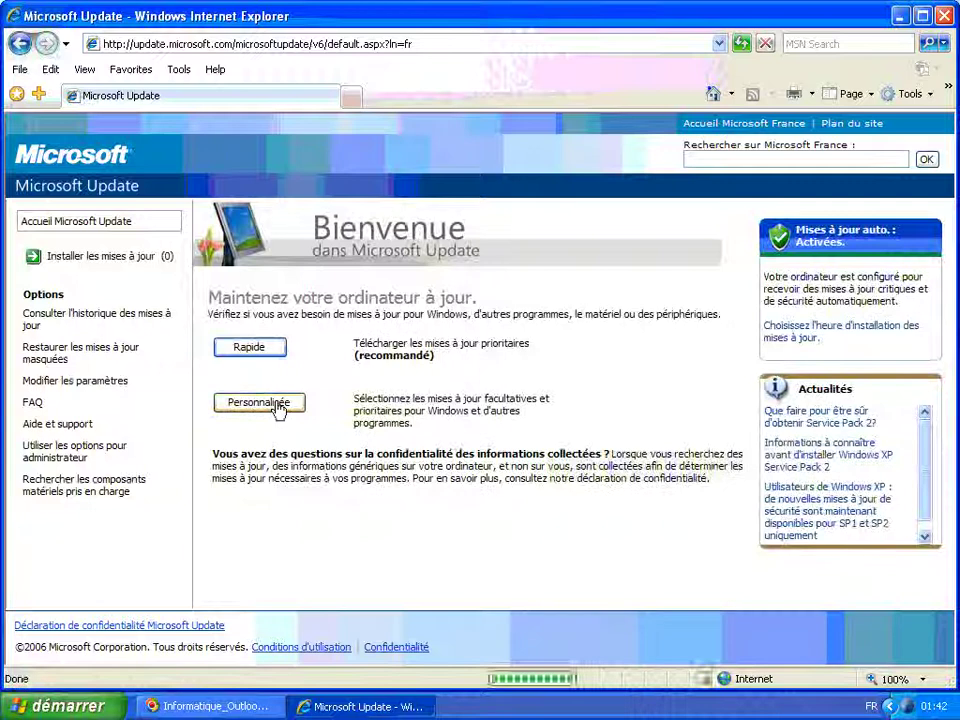
left_click(278, 405)
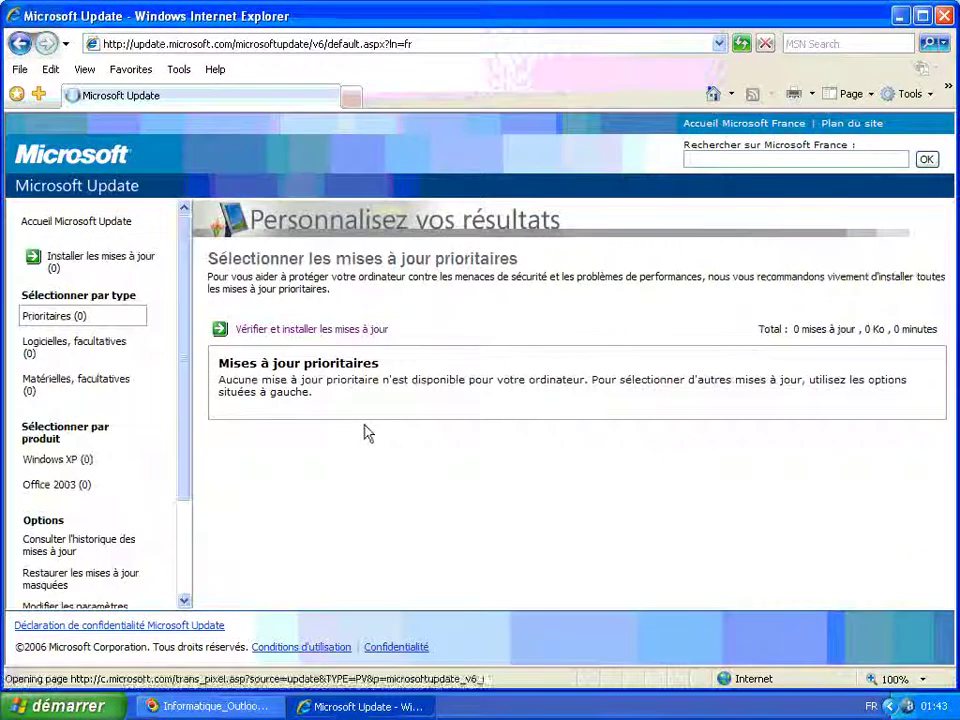
left_click(55, 345)
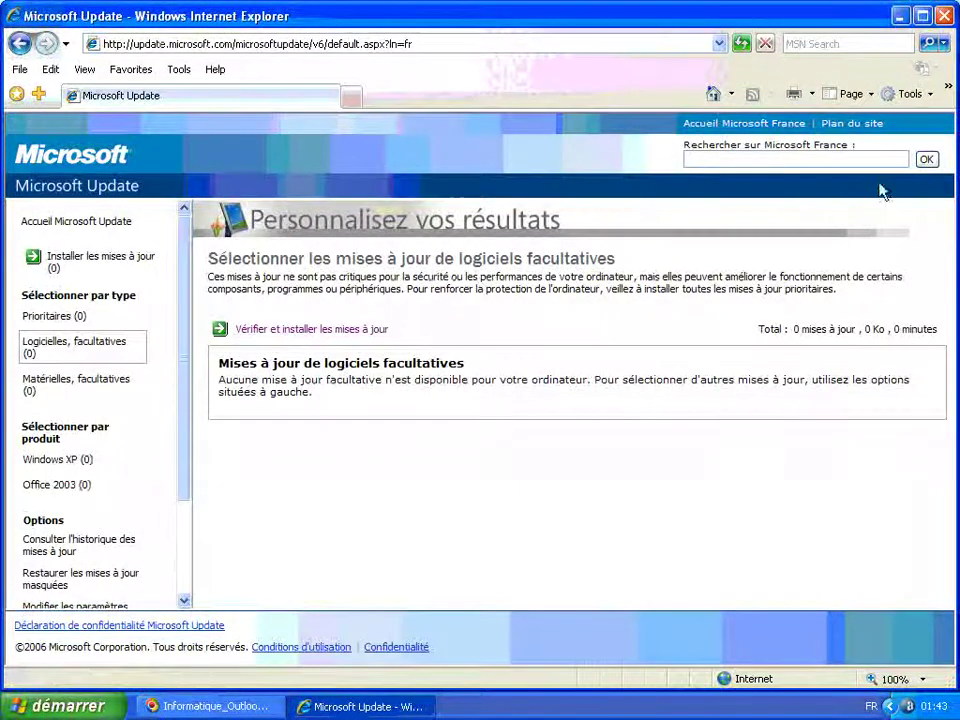
left_click(947, 16)
Step: Open the Automatic Updates settings (Mises à jour automatiques) from the Control Panel in classic view
left_click(65, 706)
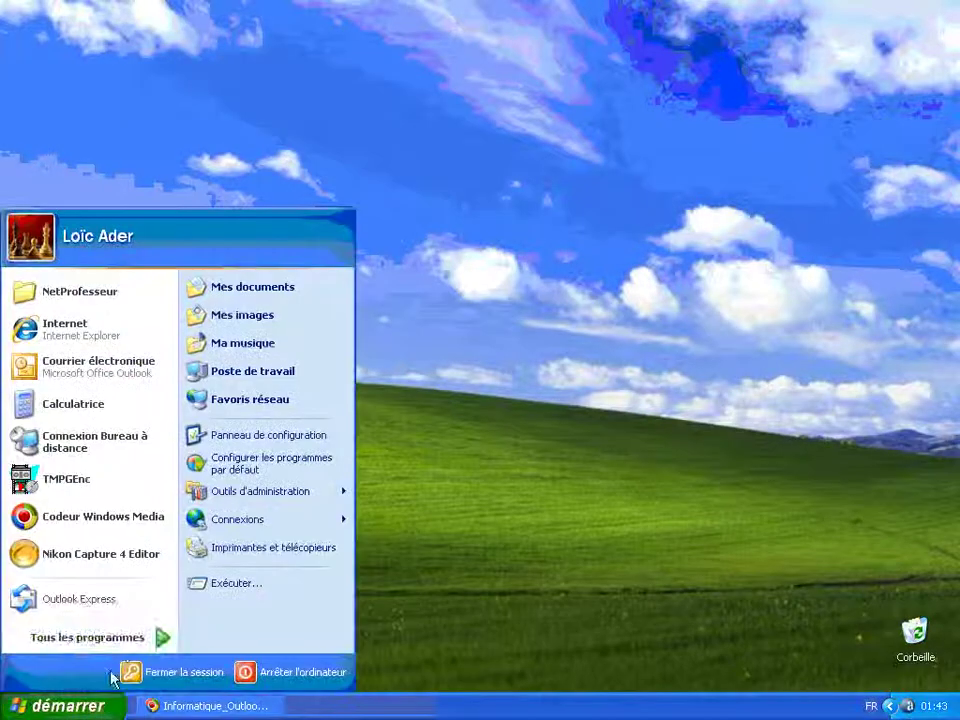
left_click(282, 437)
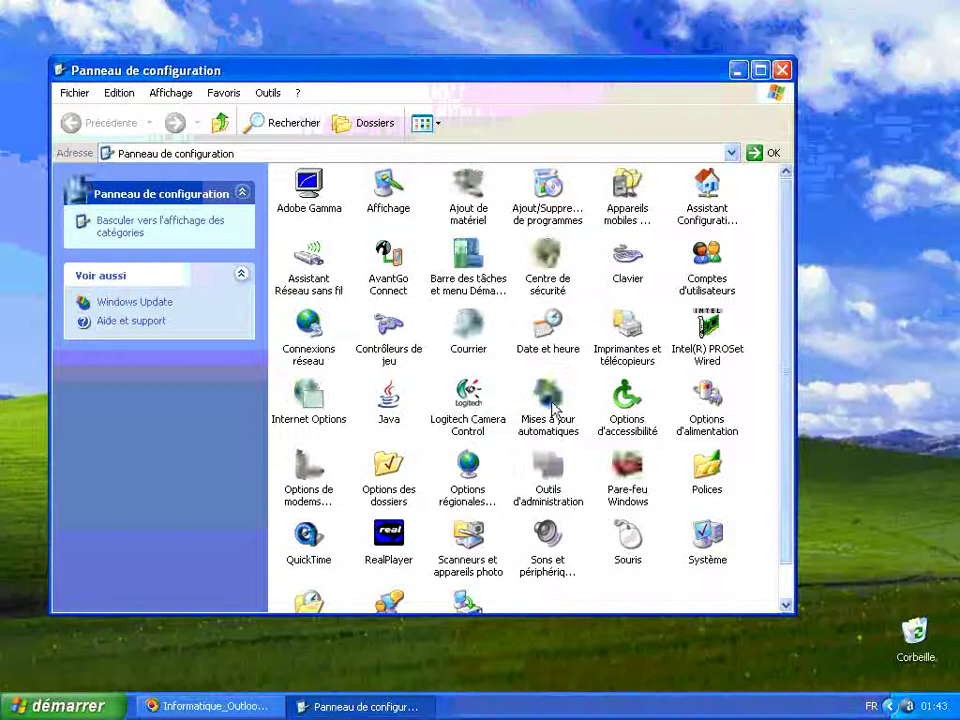
left_click(131, 230)
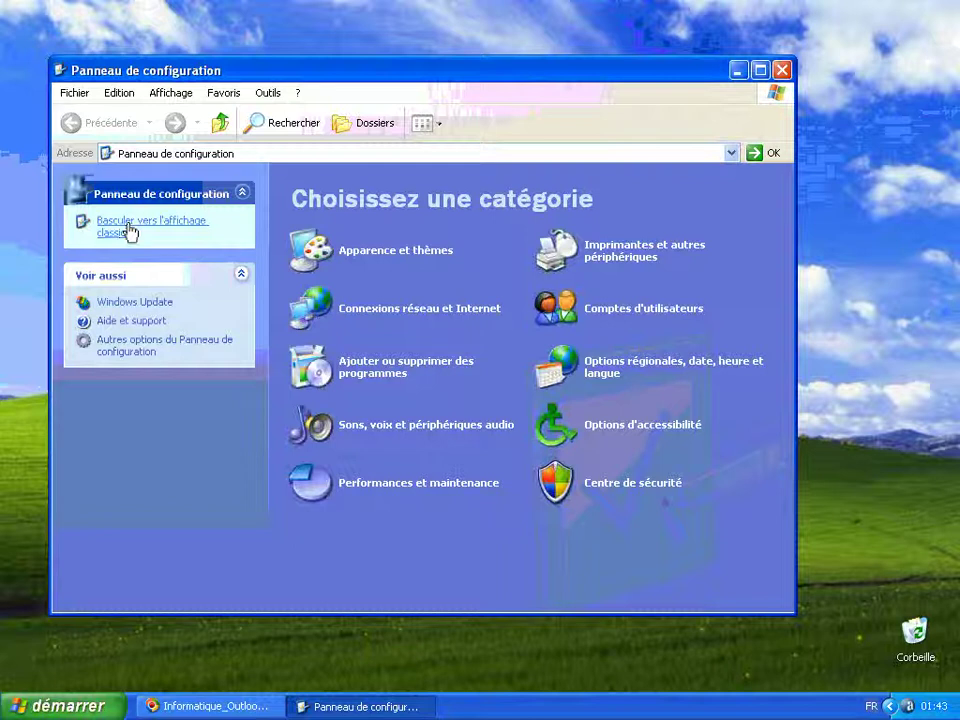
left_click(131, 230)
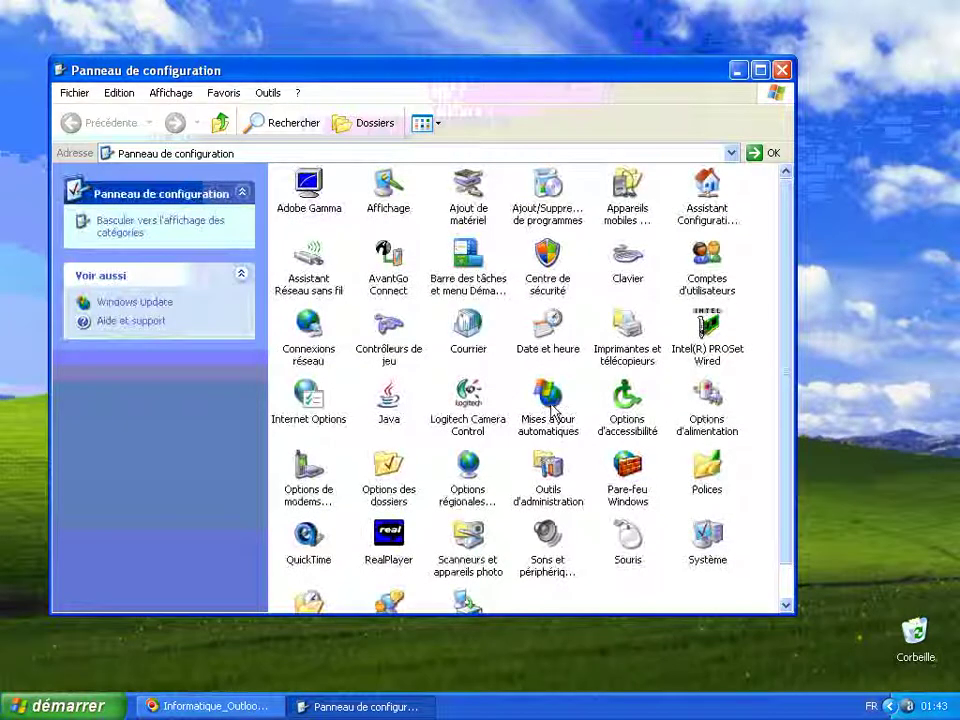
left_click(549, 400)
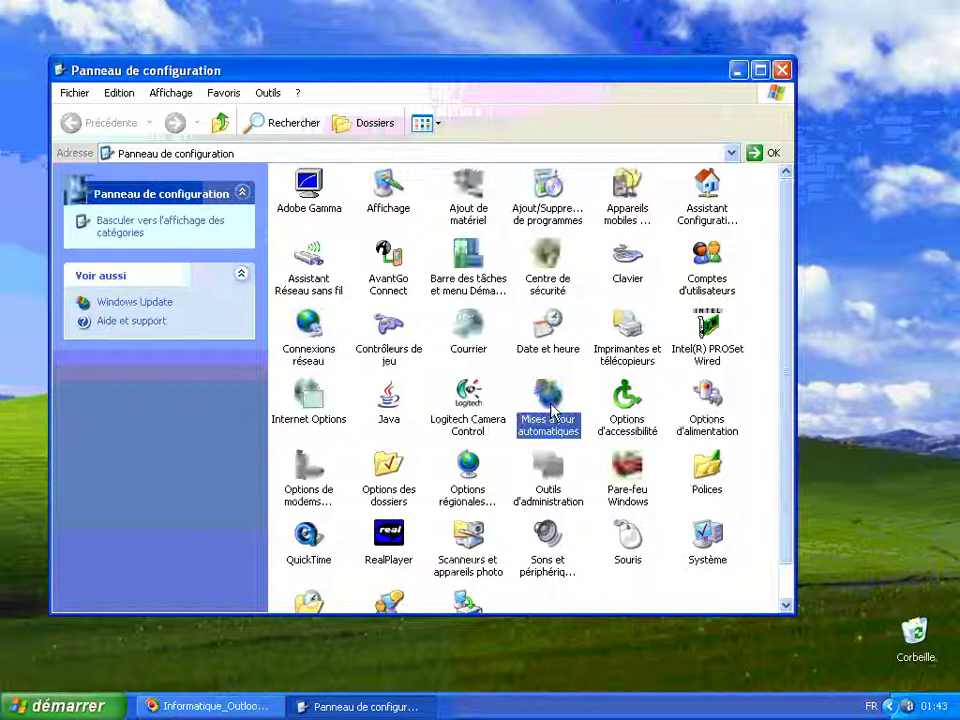
right_click(551, 404)
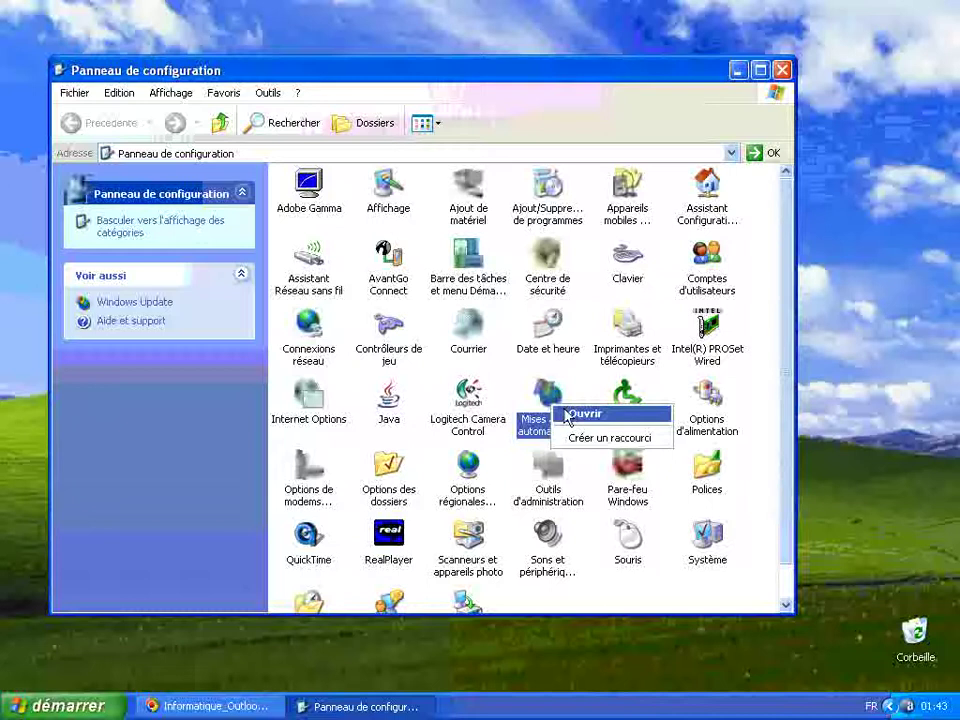
left_click(564, 414)
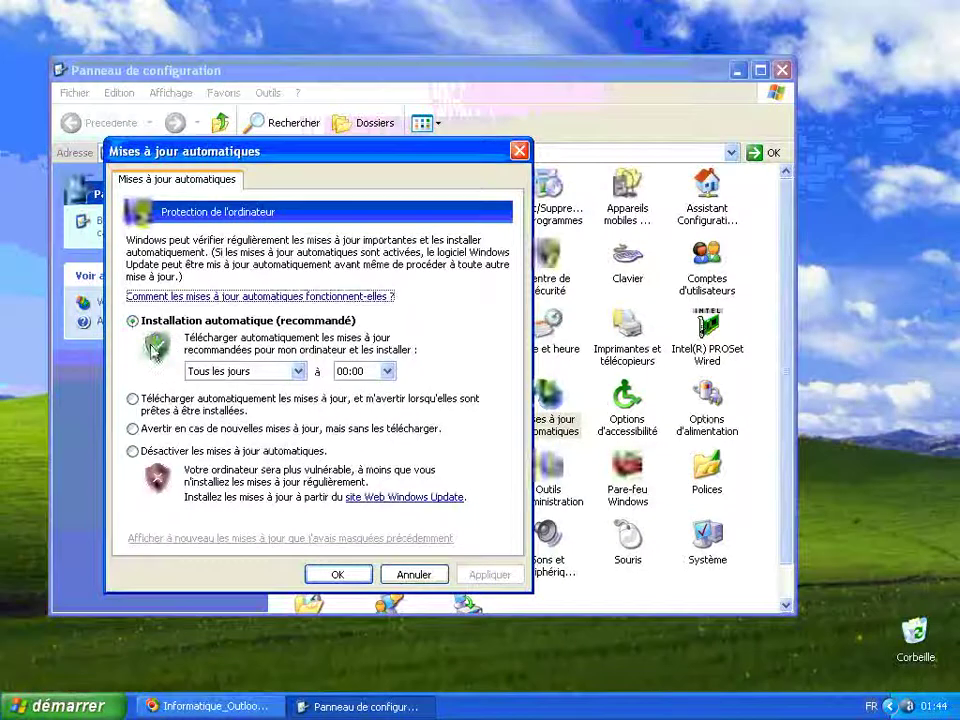
Step: Set the automatic update installation time to 19:00, apply the change and close the settings and Control Panel
left_click(388, 372)
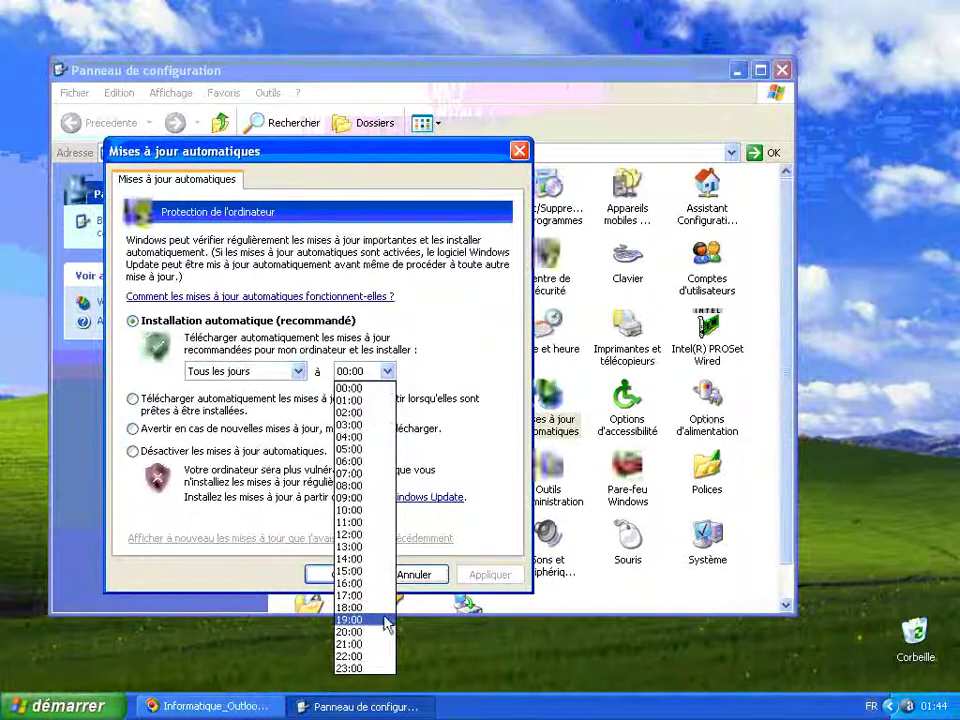
left_click(380, 620)
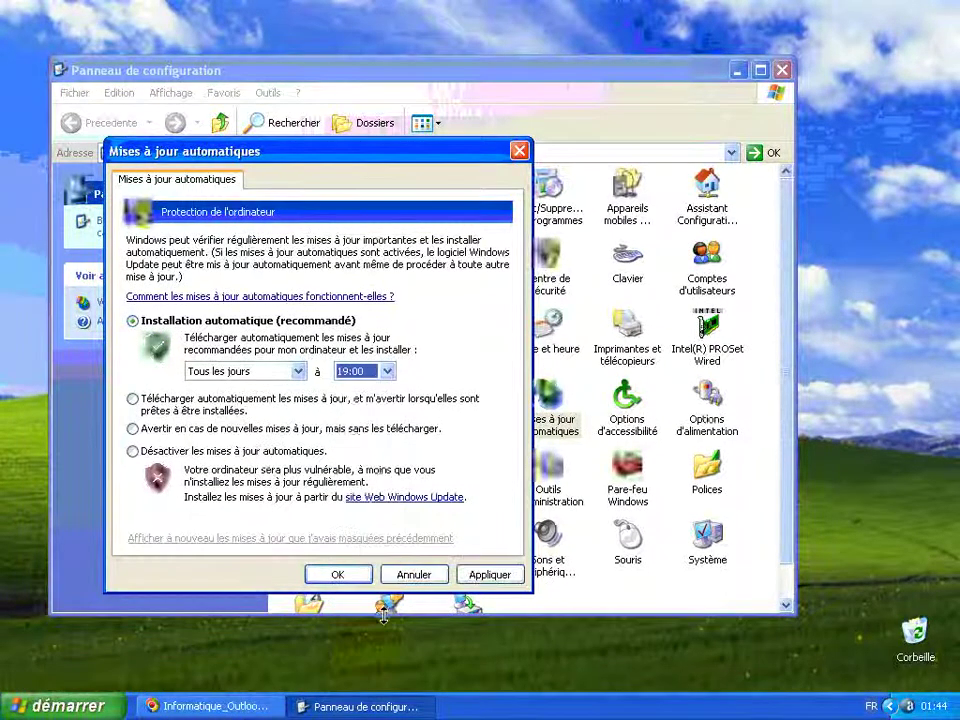
left_click(484, 576)
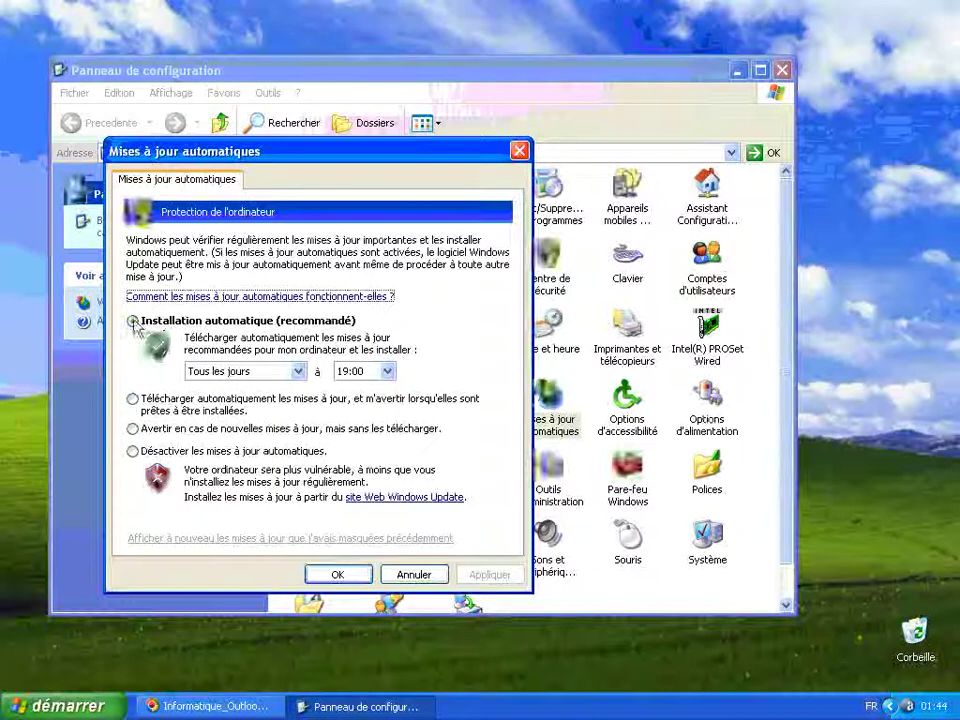
left_click(345, 576)
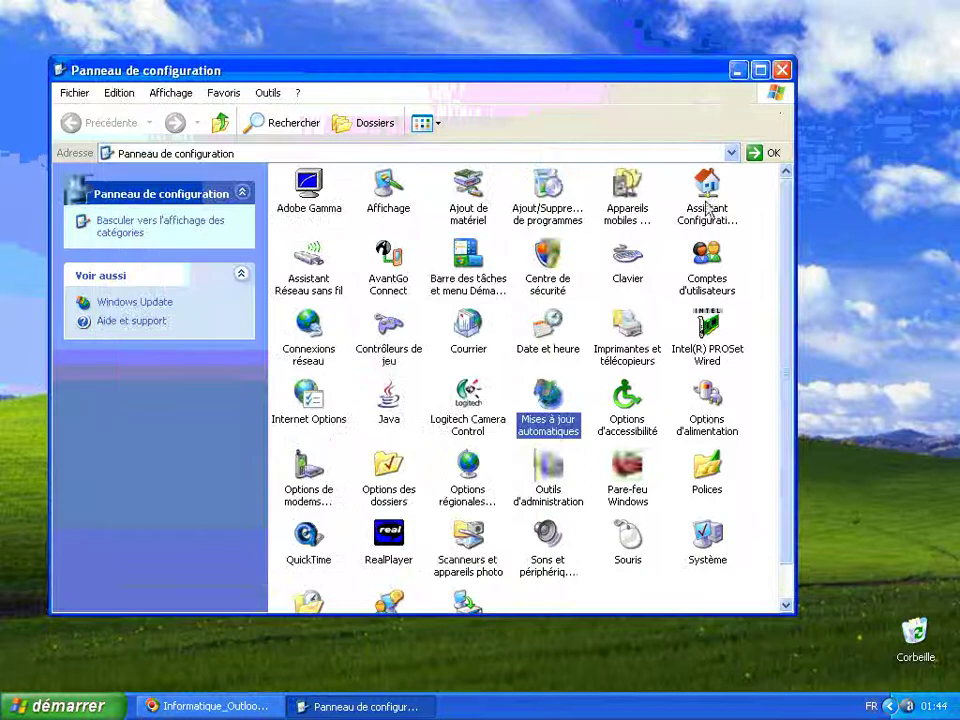
left_click(782, 69)
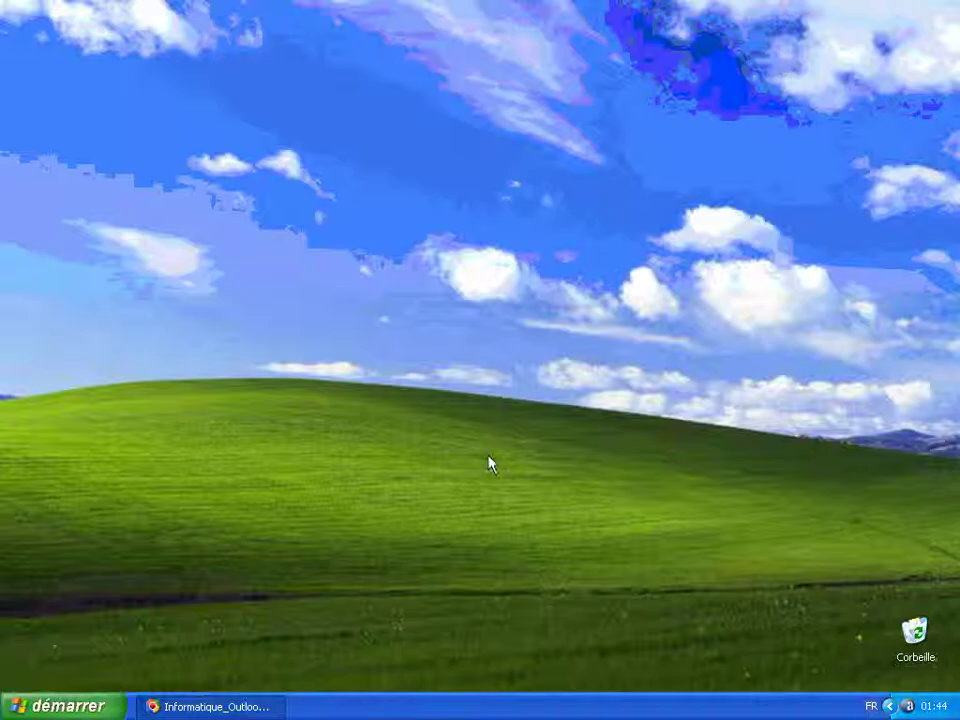